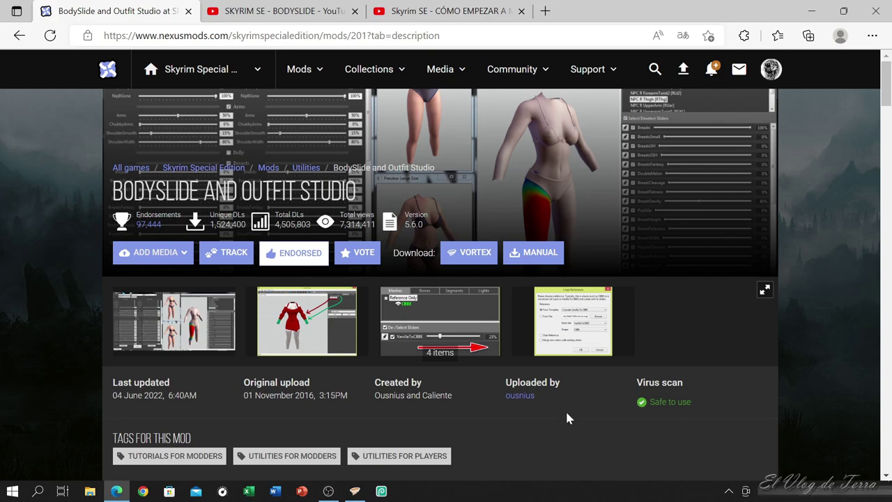
Review the requirements section on the BodySlide and Outfit Studio mod page
scroll(658, 221, "down", 5)
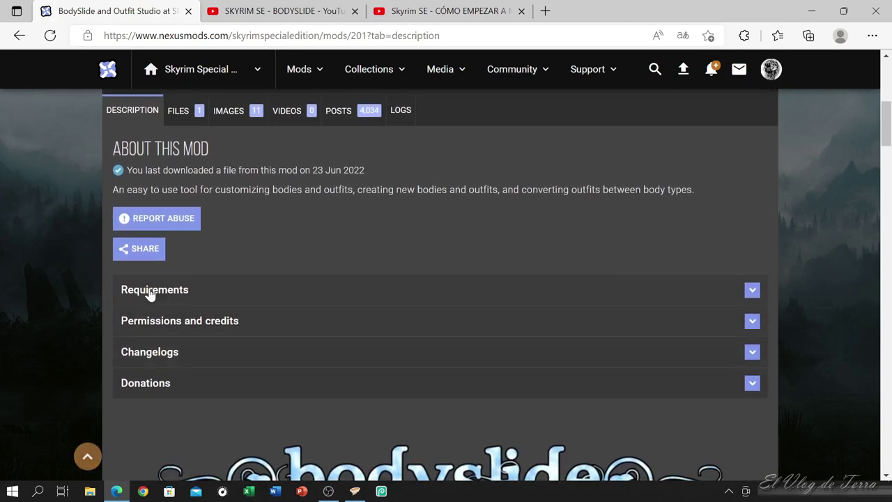
left_click(229, 300)
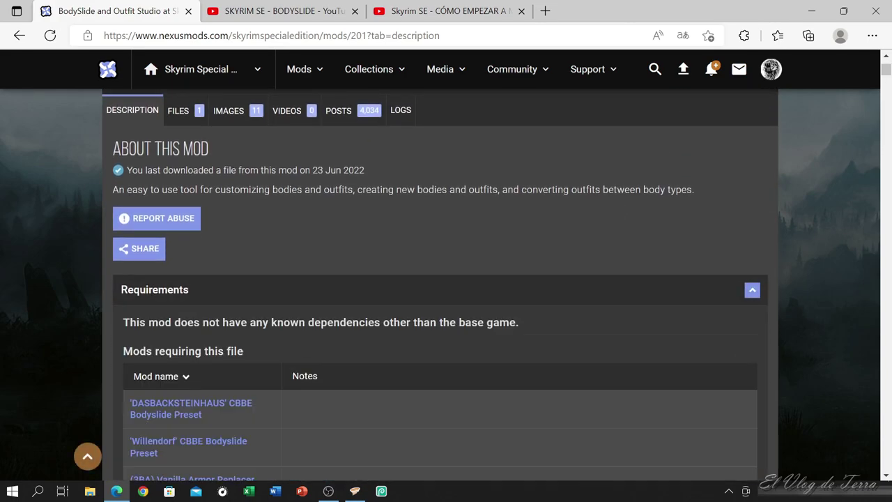
left_click(753, 290)
scroll(444, 357, "up", 1)
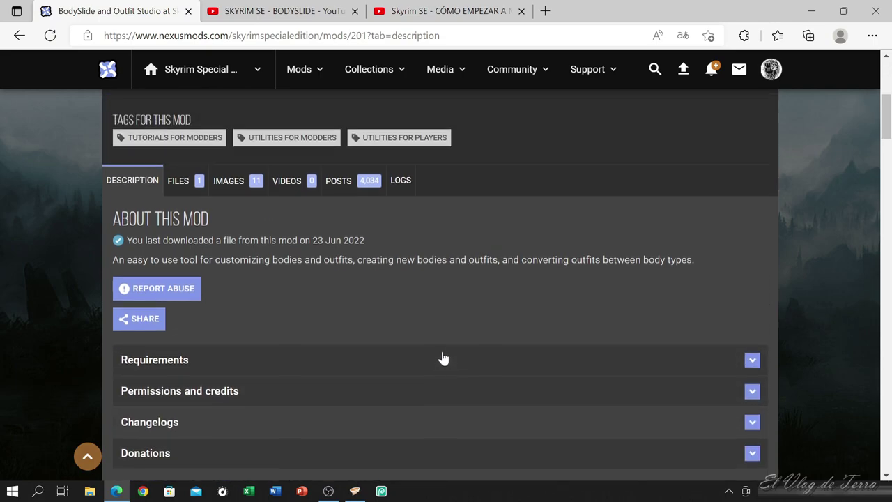
scroll(444, 358, "up", 2)
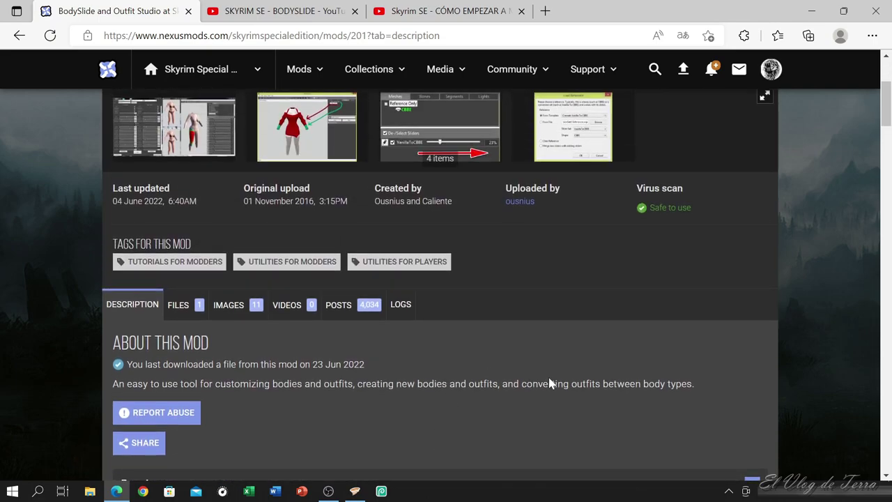
Download the main file BodySlide and Outfit Studio v5.6.0 through the mod manager and switch to Vortex to follow its installation
left_click(178, 305)
scroll(418, 279, "down", 2)
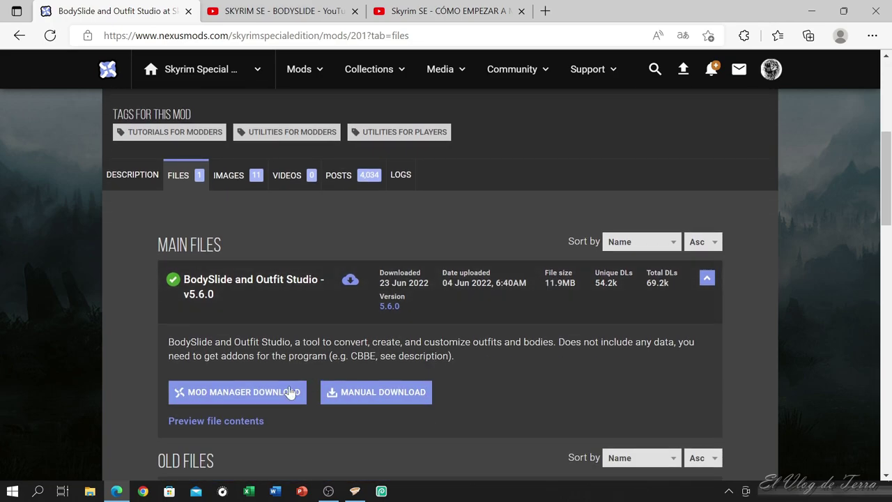
scroll(286, 394, "down", 2)
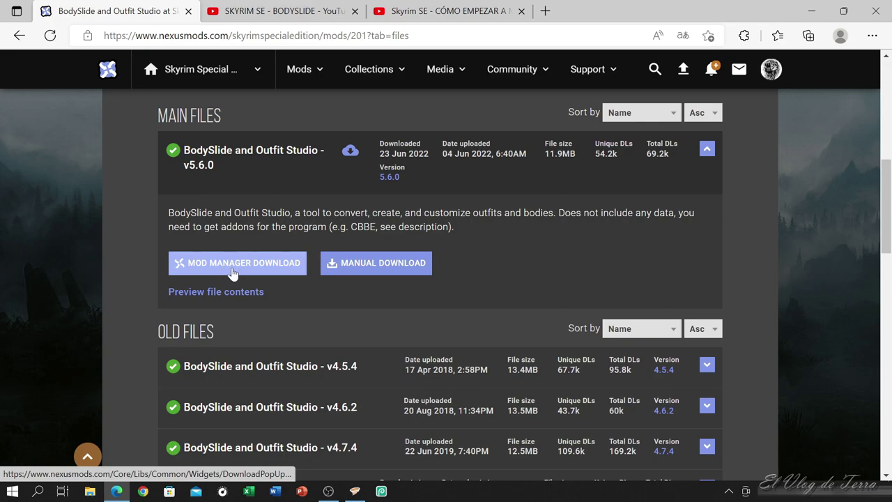
left_click(218, 268)
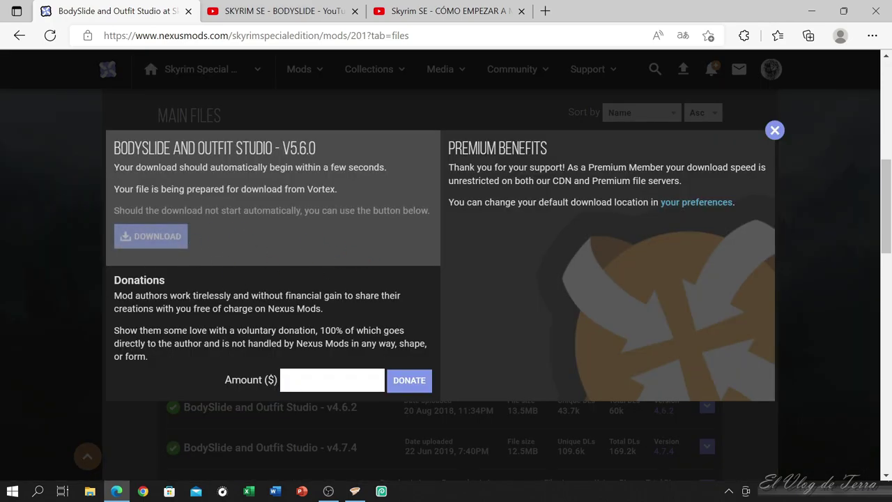
left_click(776, 132)
left_click(354, 491)
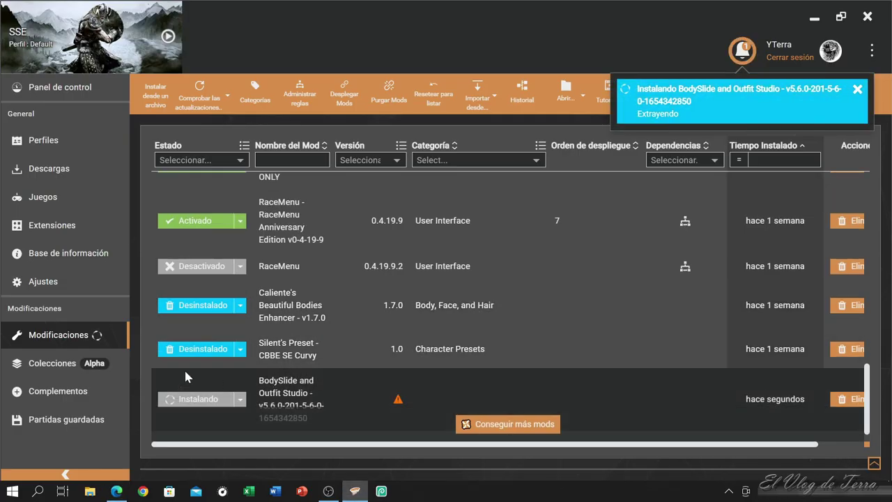
scroll(573, 320, "down", 1)
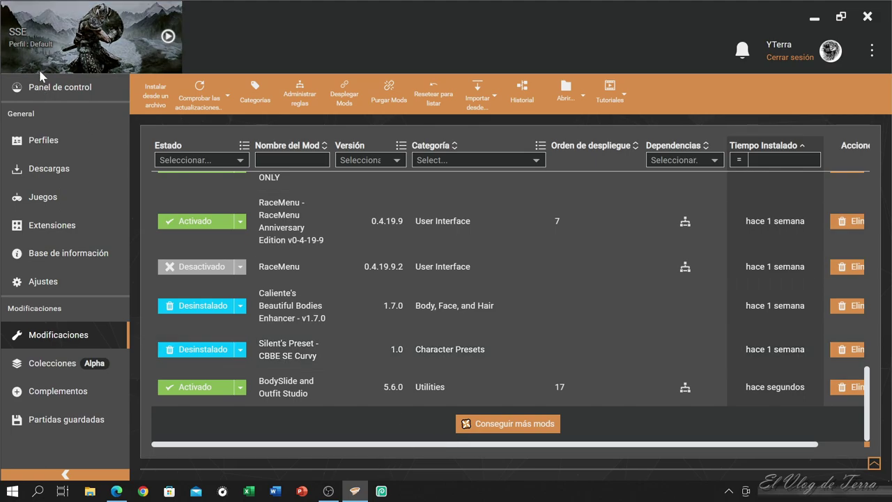
Look through the Vortex dashboard's tool list for a BodySlide entry
left_click(50, 88)
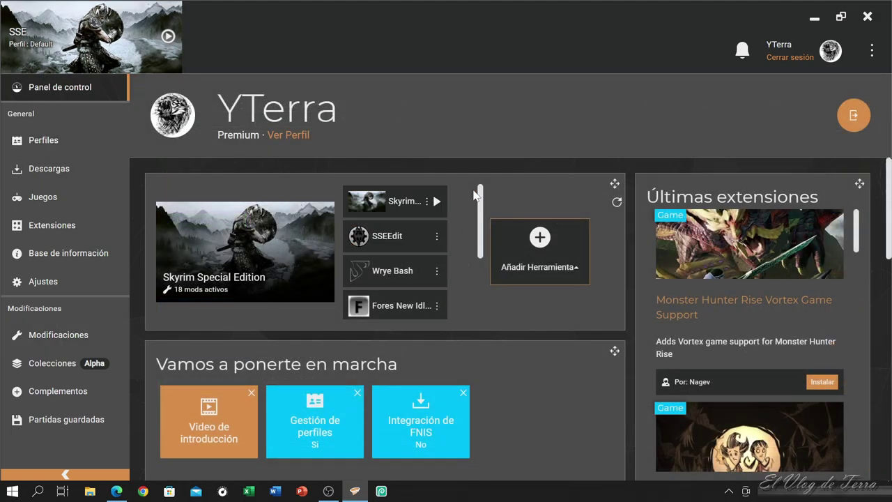
scroll(480, 209, "down", 2)
scroll(480, 209, "down", 3)
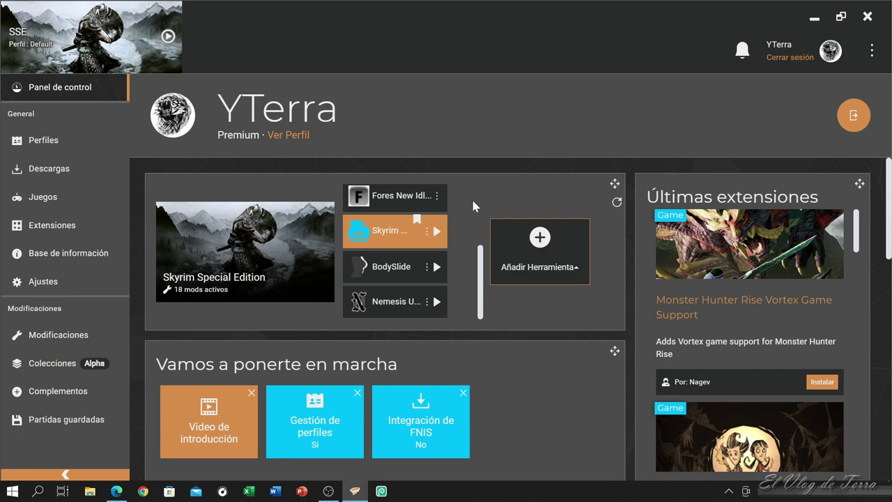
Open the game's root folder from the mods page, copy its path, and close the folder window
left_click(56, 336)
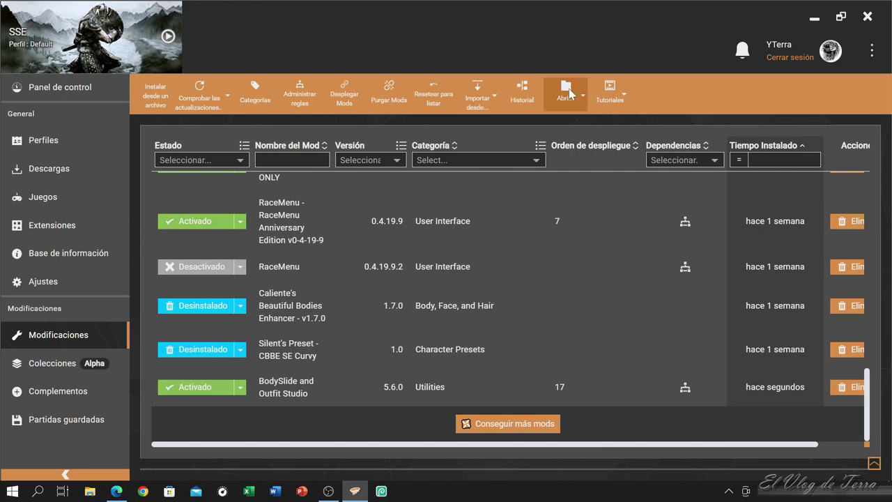
left_click(574, 95)
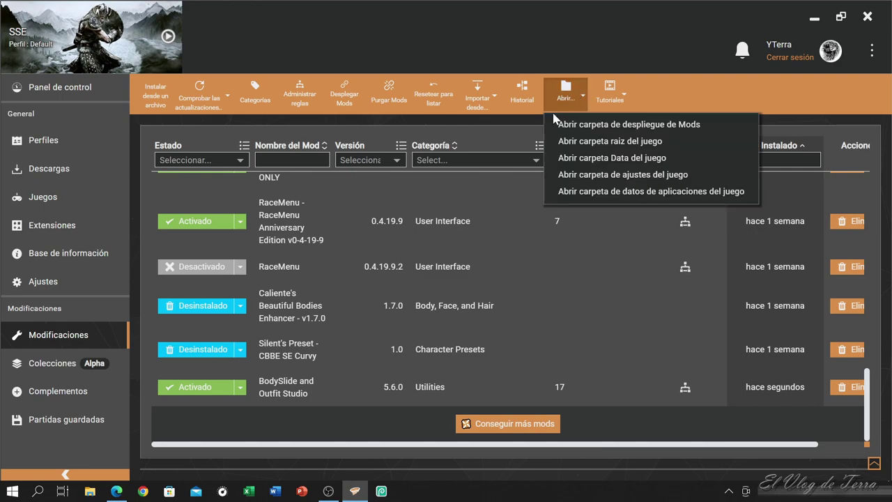
left_click(617, 143)
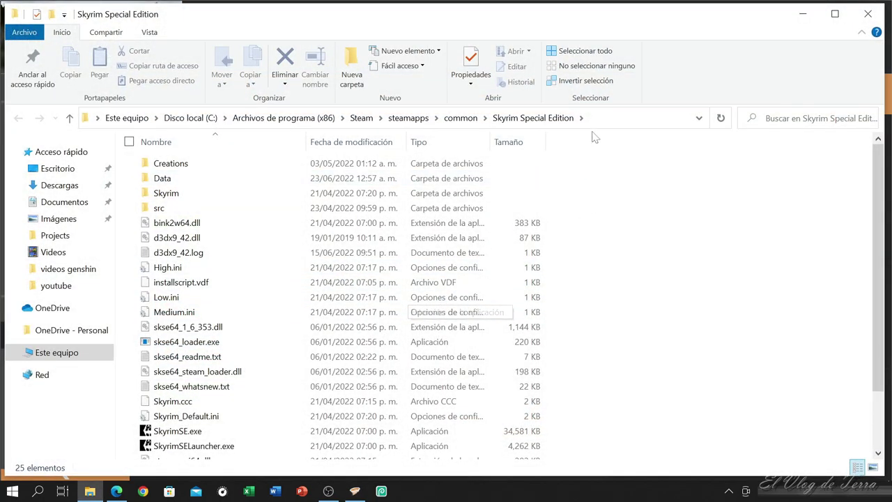
left_click(621, 120)
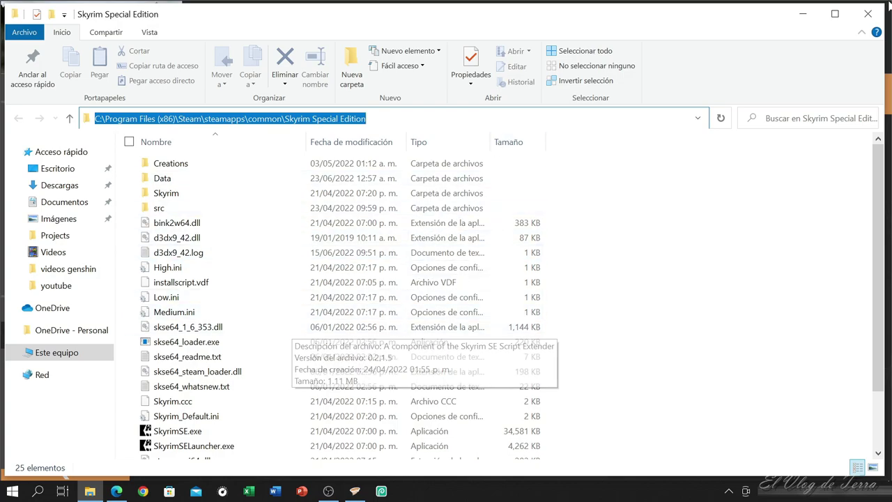
left_click(868, 14)
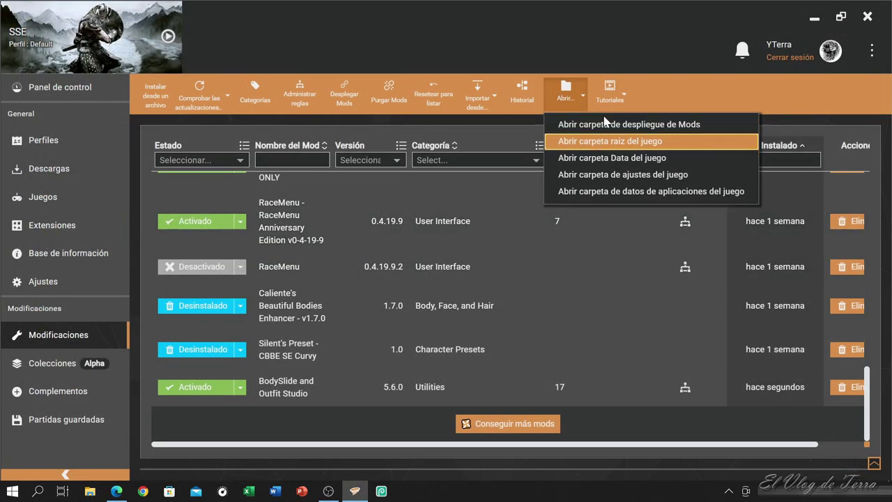
left_click(509, 140)
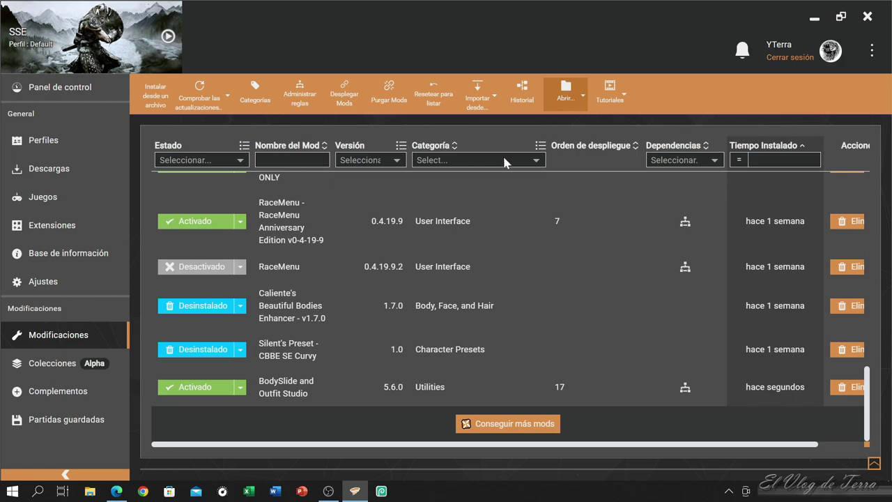
Start adding a new tool to the Skyrim Special Edition dashboard
left_click(52, 89)
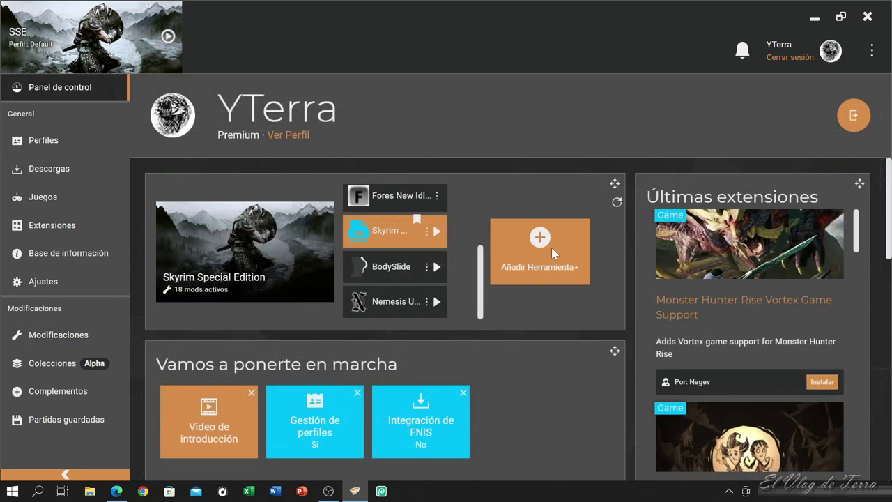
left_click(542, 241)
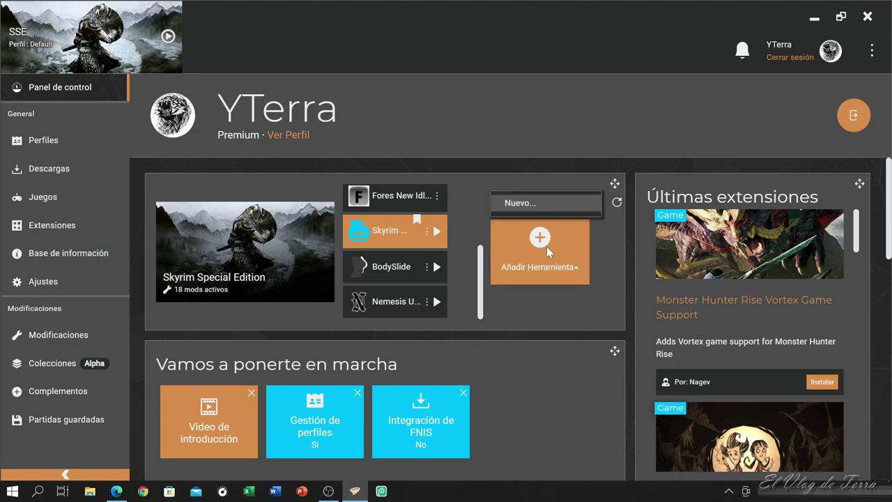
left_click(527, 198)
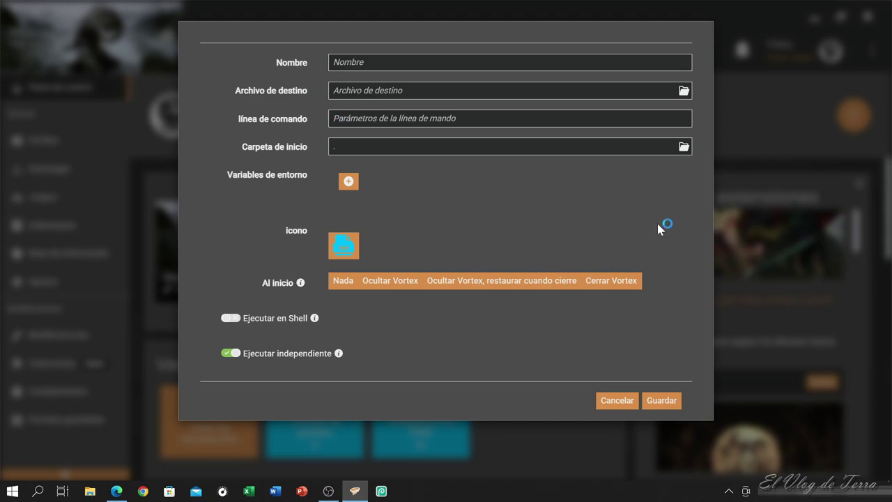
Set the new tool's target file to BodySlide x64.exe from Data\CalienteTools\BodySlide under the copied game path
left_click(685, 91)
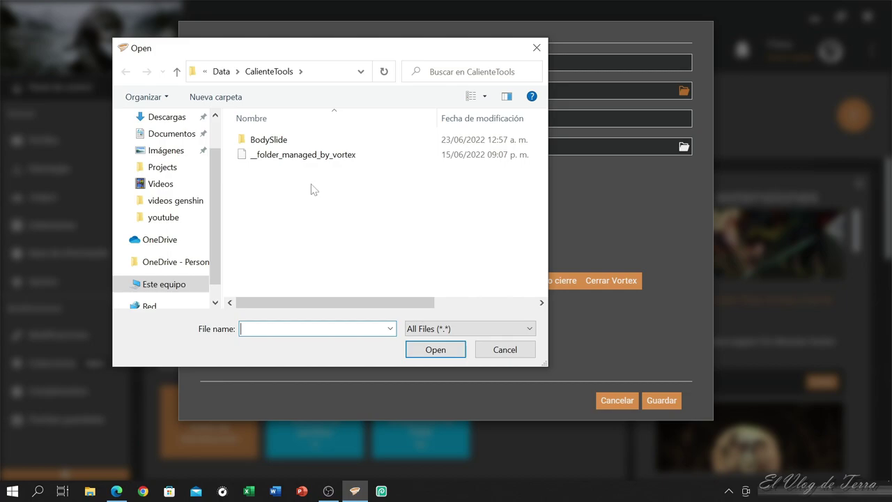
left_click(337, 75)
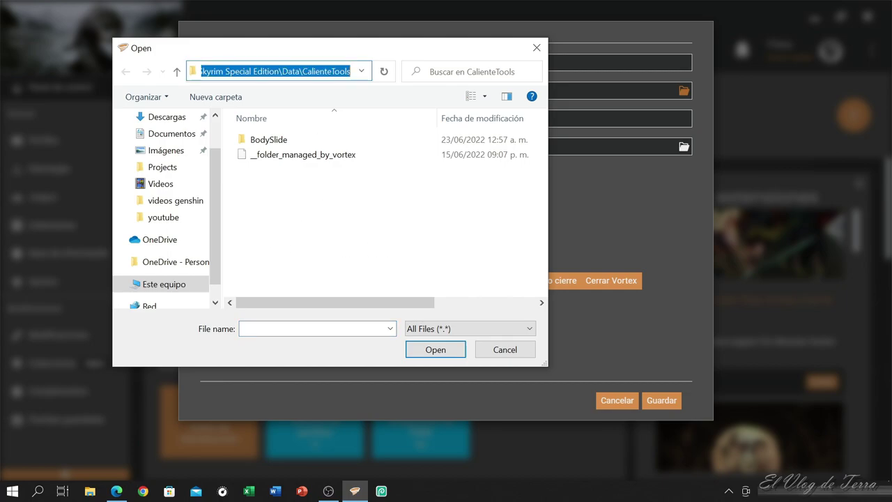
key("ctrl+v")
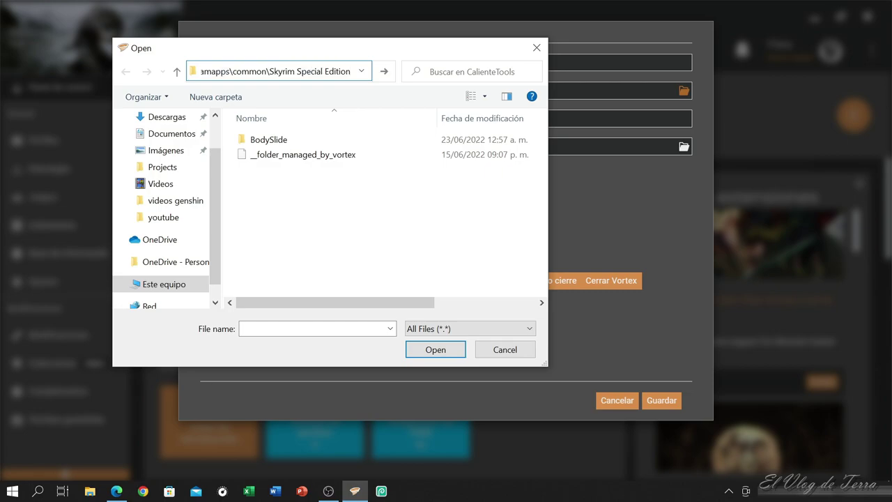
key("Return")
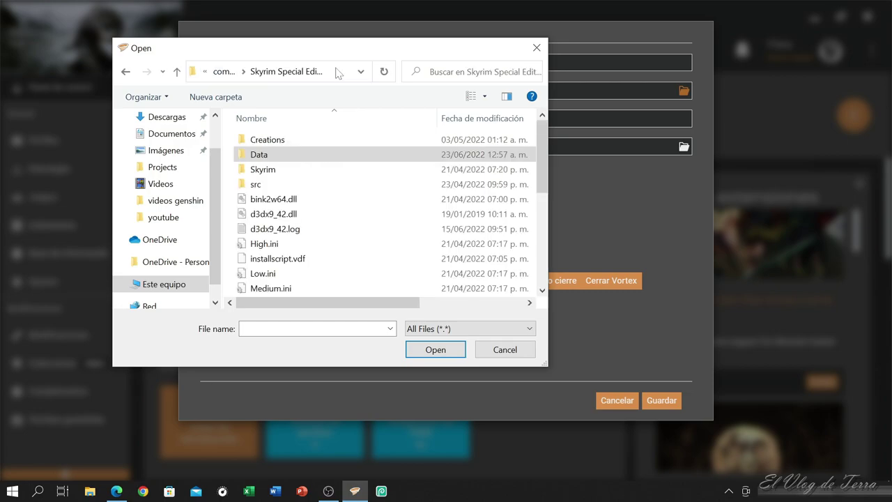
double_click(281, 159)
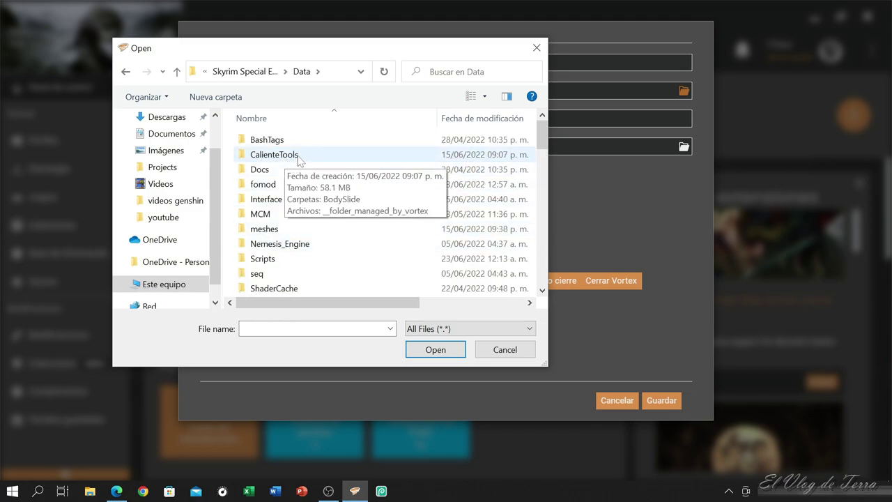
double_click(285, 155)
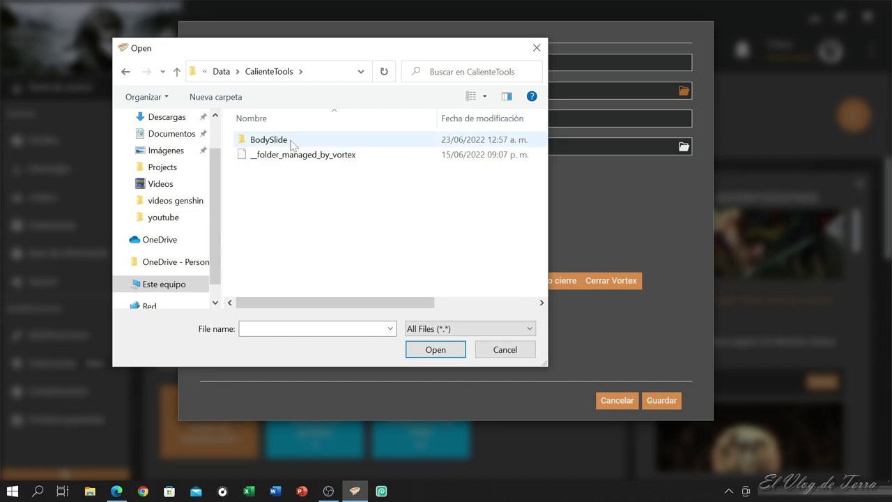
left_click(287, 143)
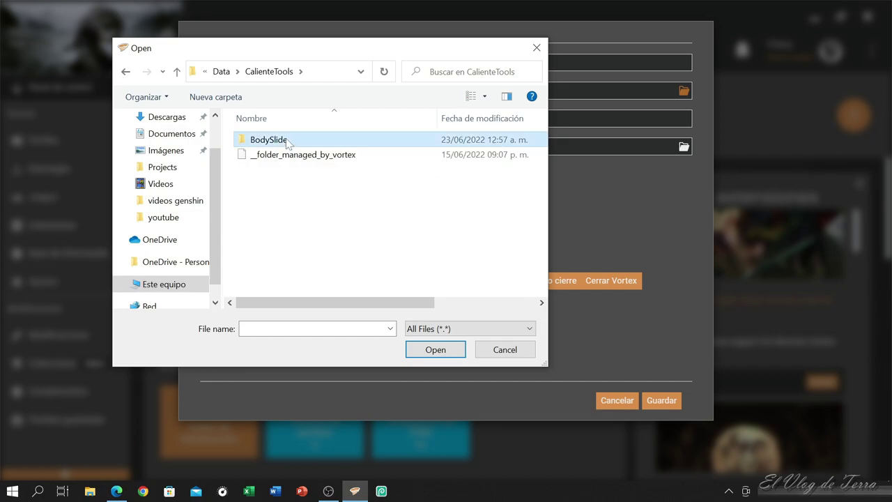
double_click(288, 143)
left_click_drag(542, 146, 542, 191)
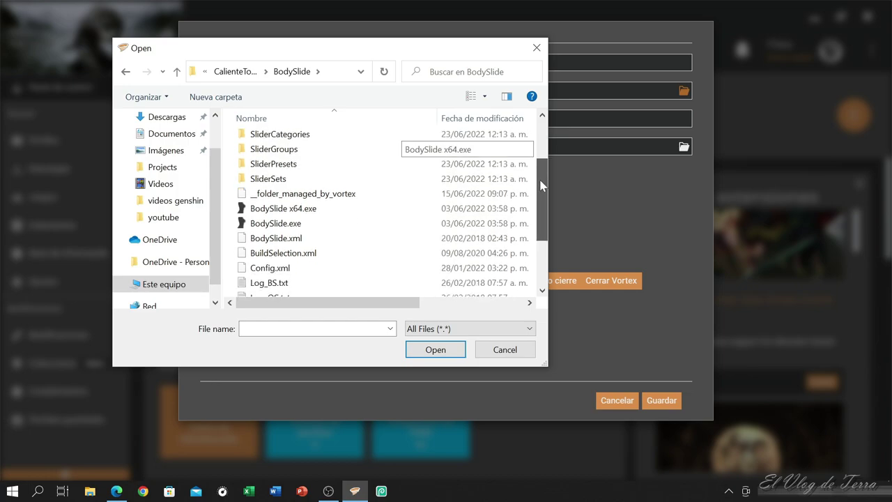
left_click(301, 209)
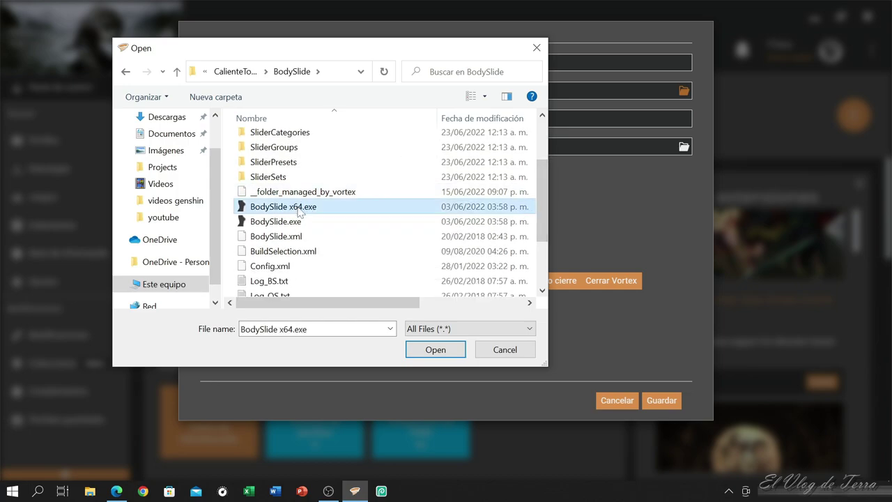
left_click(436, 350)
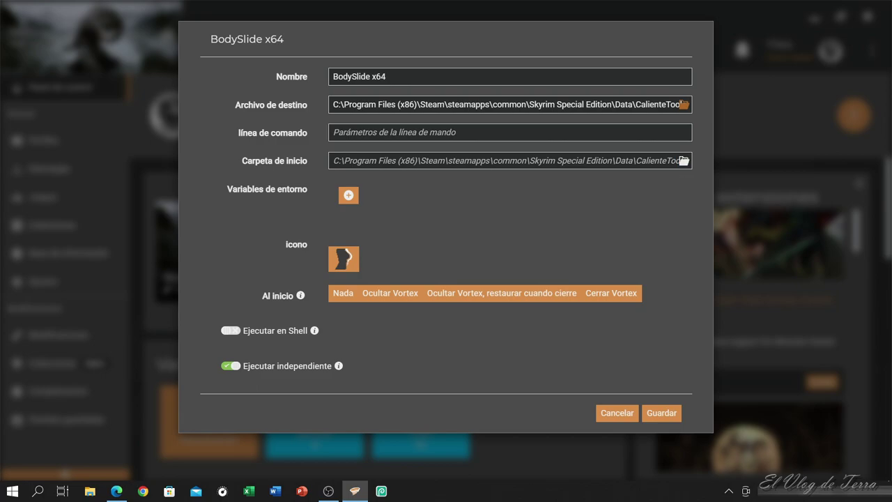
Set the BodySlide x64 tool's start folder to Data\CalienteTools under the copied game path and save the tool
left_click(684, 162)
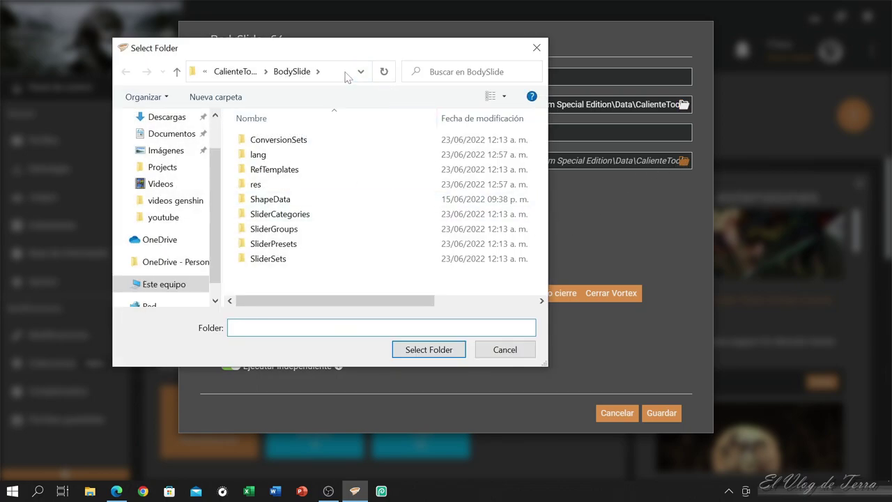
left_click(340, 72)
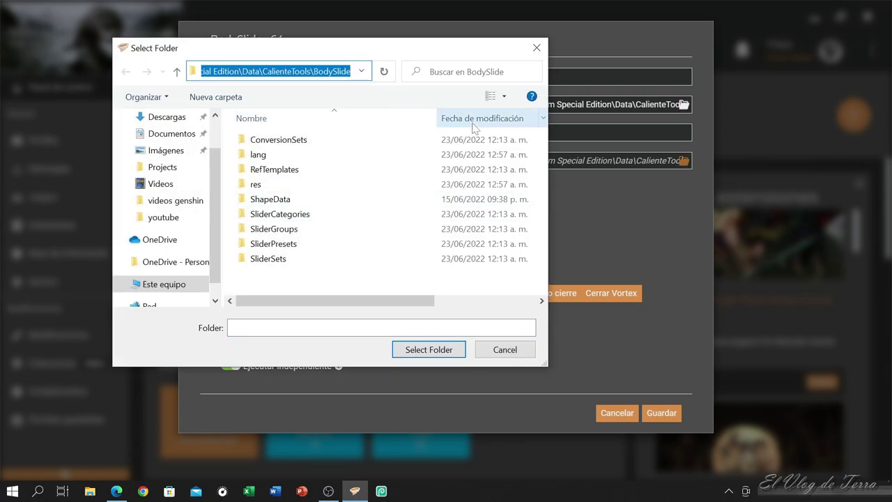
key("ctrl+v")
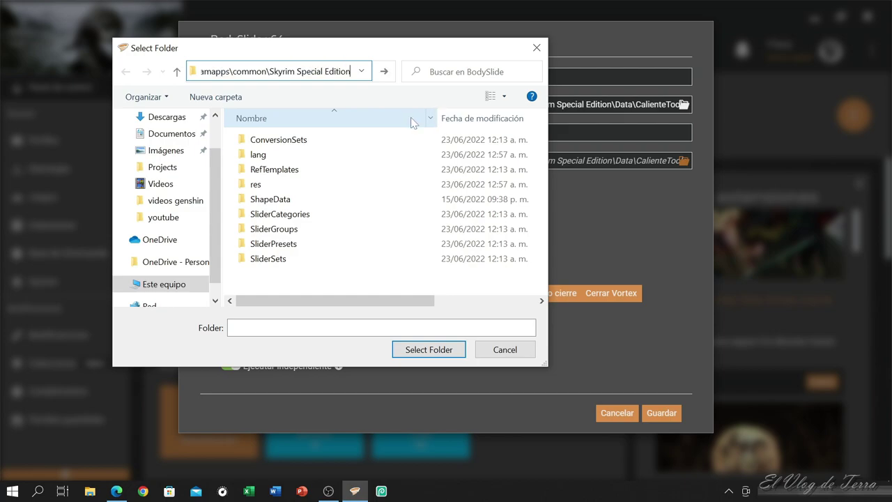
key("Return")
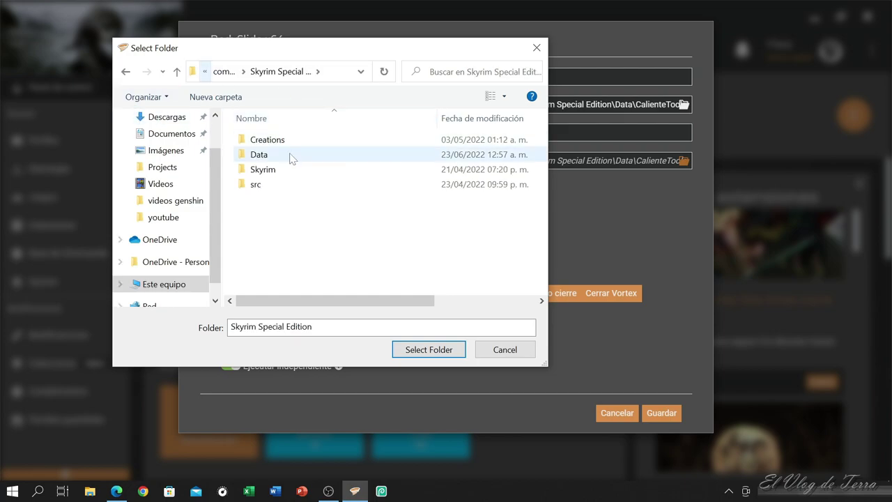
double_click(270, 158)
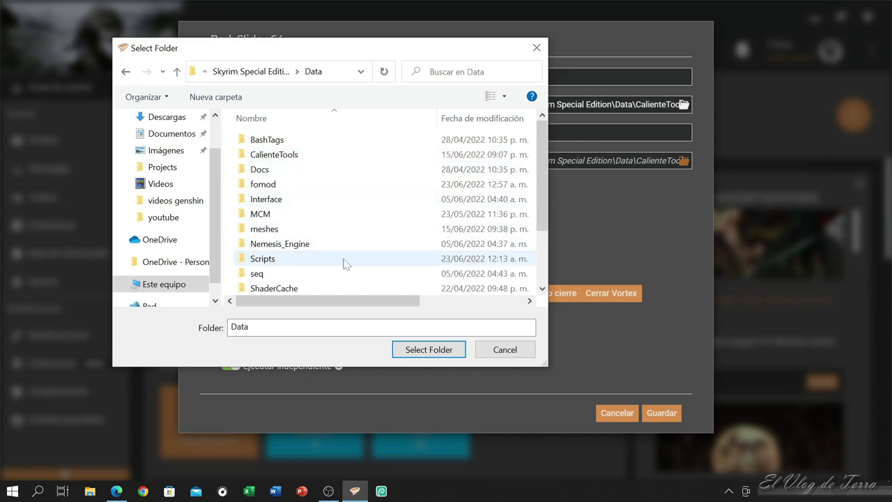
left_click(297, 160)
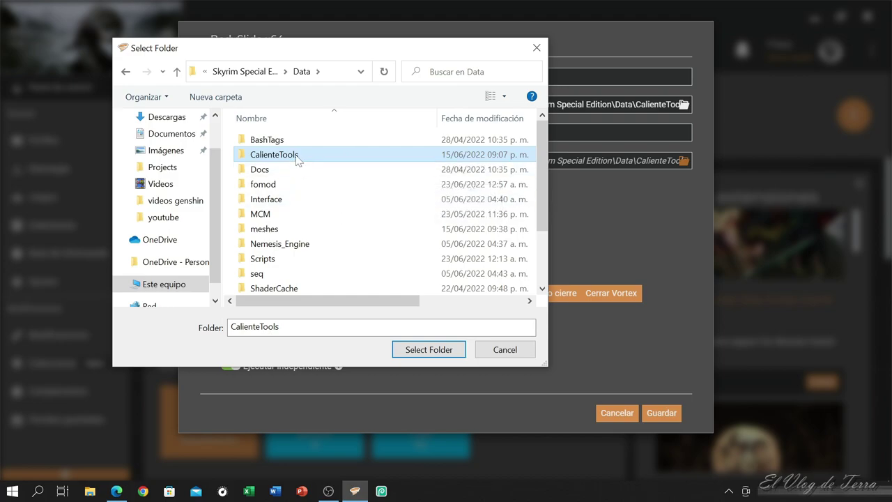
left_click(427, 350)
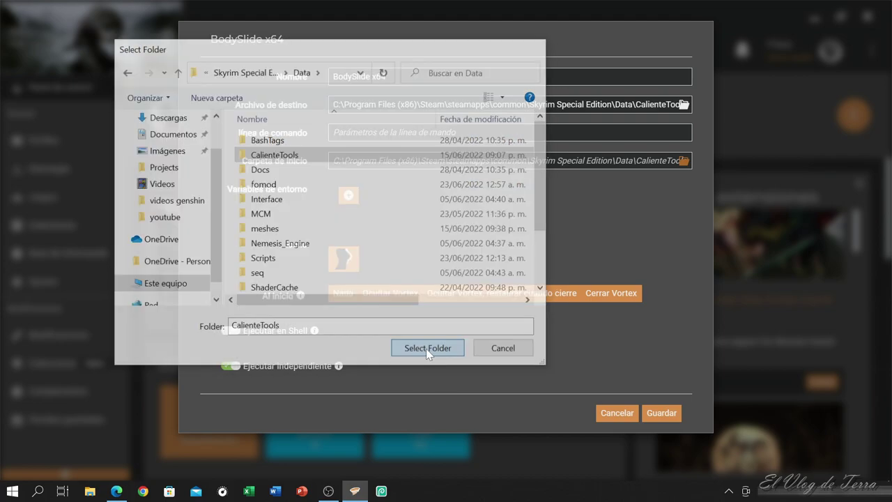
left_click(662, 415)
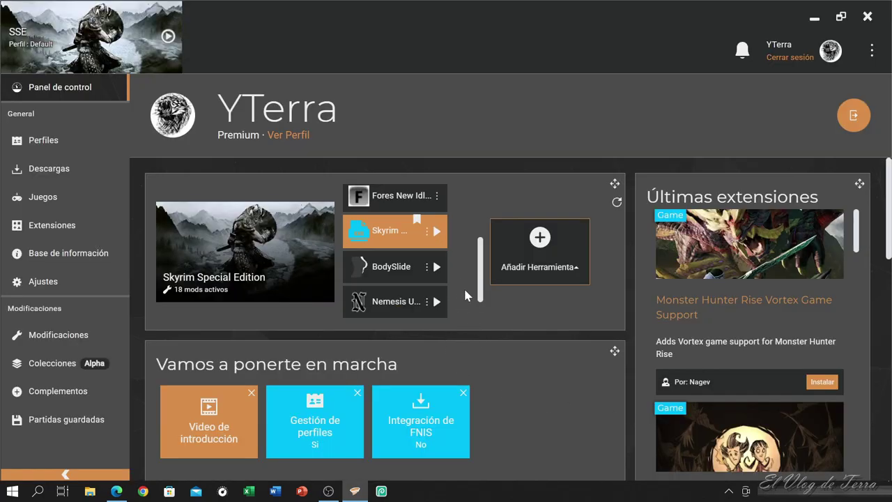
Launch BodySlide x64 from the dashboard, choose Skyrim Special Edition as the target game, and close BodySlide
scroll(463, 286, "down", 1)
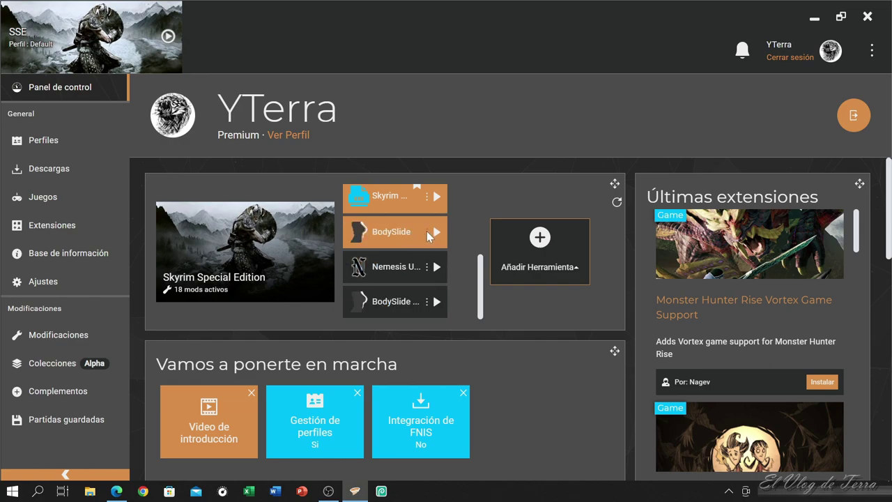
left_click(438, 302)
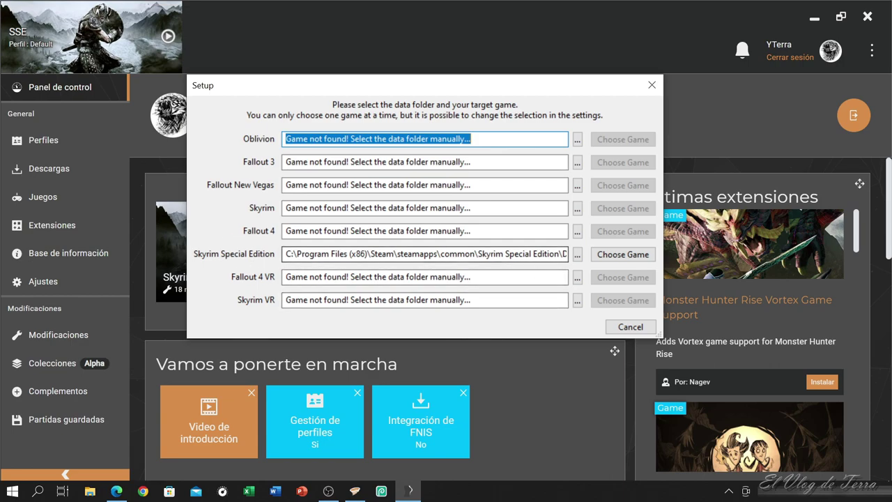
left_click(618, 257)
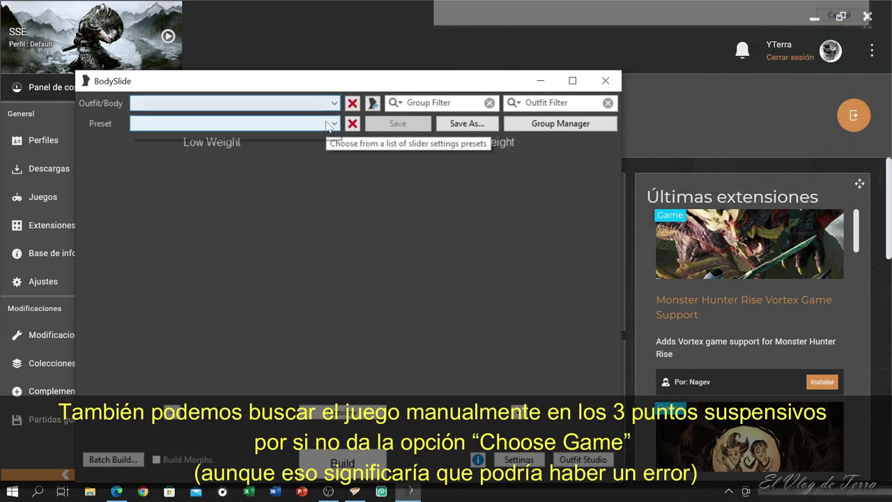
left_click(605, 80)
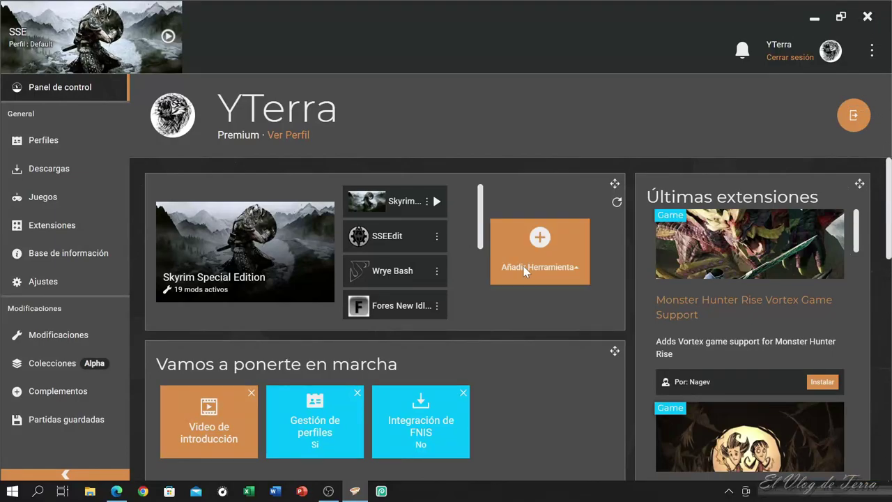
Widen the dashboard's Skyrim Special Edition tools widget to the full width of the dashboard
scroll(480, 220, "down", 1)
left_click_drag(480, 220, 472, 309)
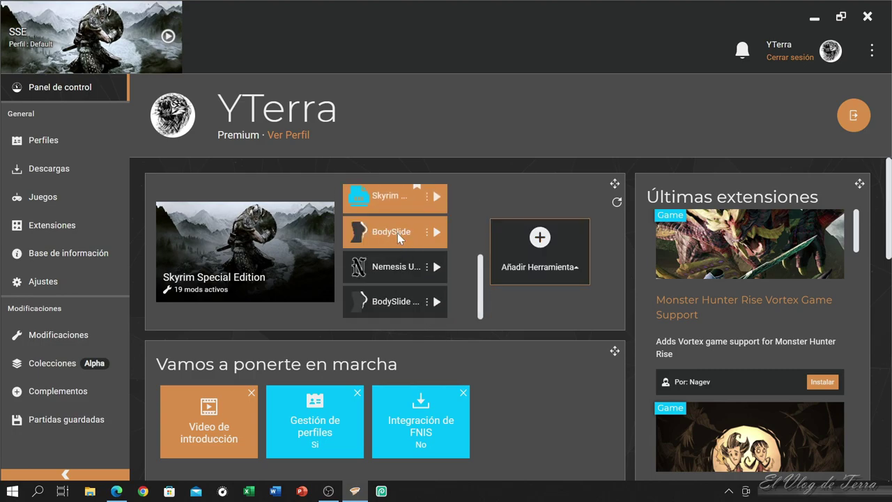
right_click(468, 196)
left_click(499, 252)
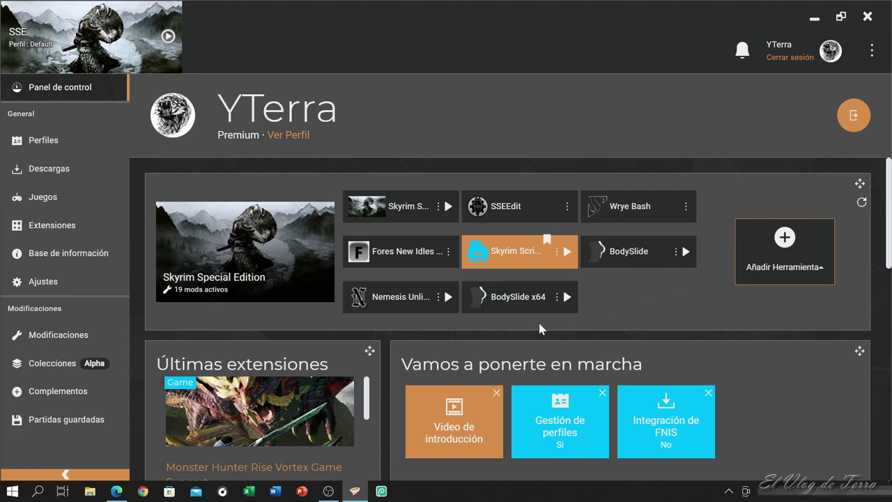
Open the BodySlide x64 tool's settings to review its name and paths, and leave without saving
left_click(559, 298)
left_click(546, 334)
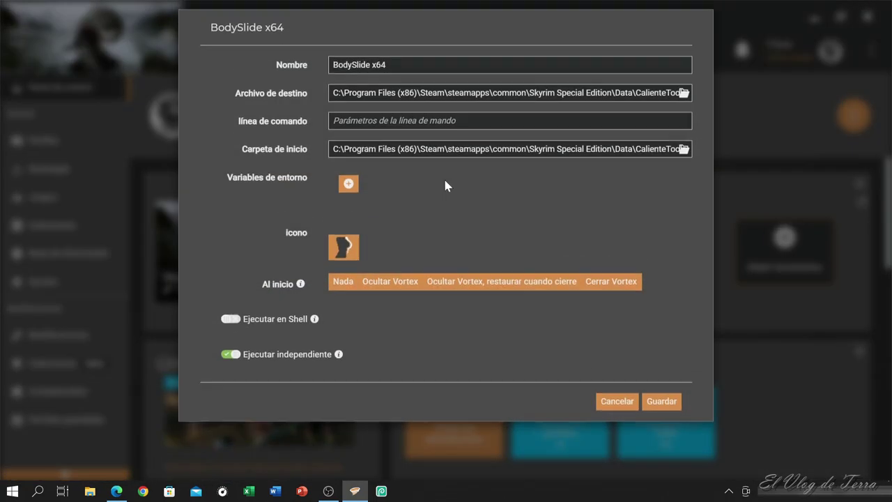
left_click(401, 77)
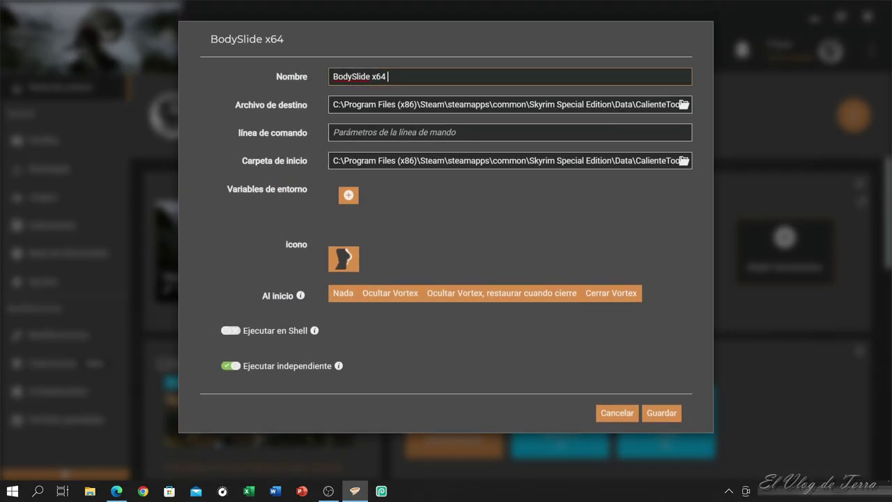
left_click(617, 413)
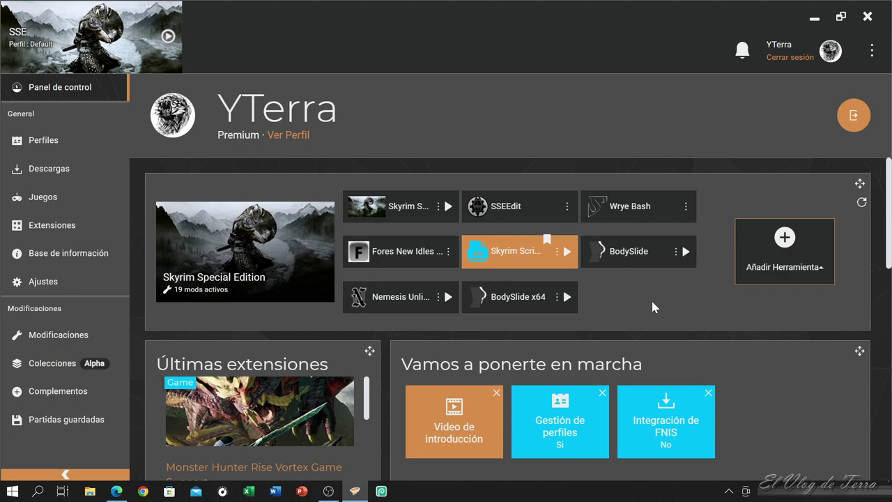
Launch the dashboard's existing BodySlide tool, preview the CBBE Dawnguard - Body - Prisoner Bloody outfit, and close the preview
left_click(686, 251)
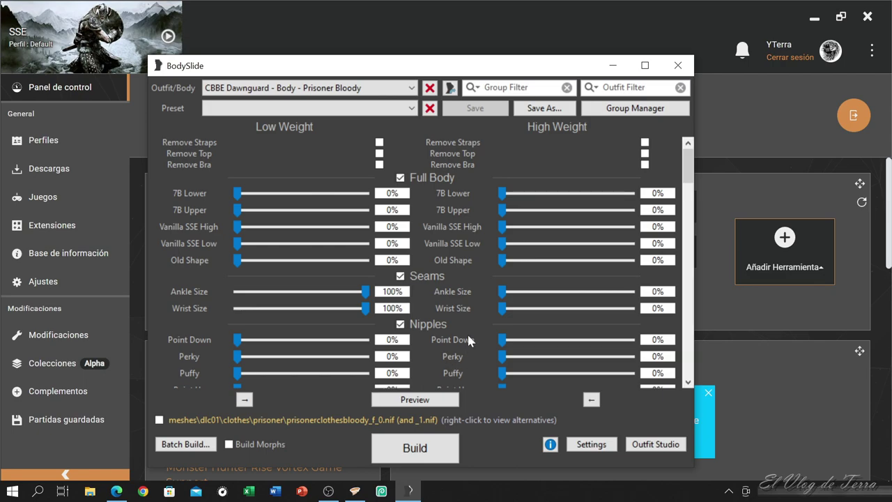
left_click(423, 403)
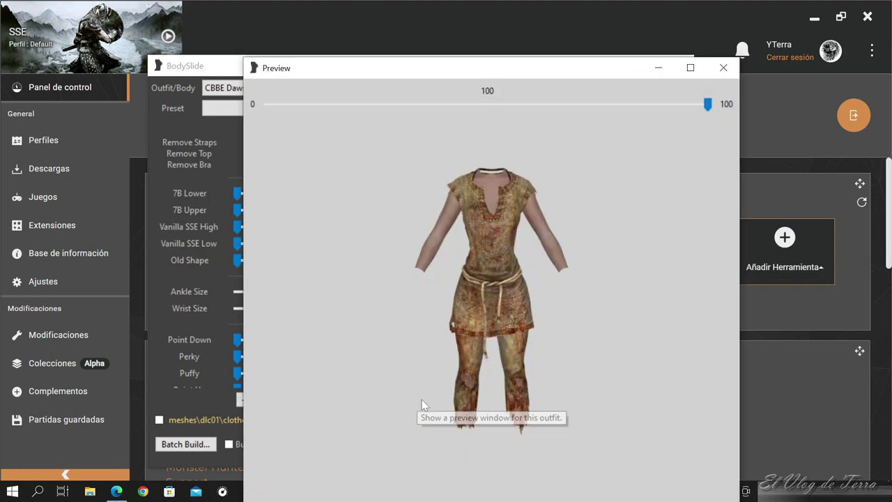
left_click_drag(577, 74, 564, 74)
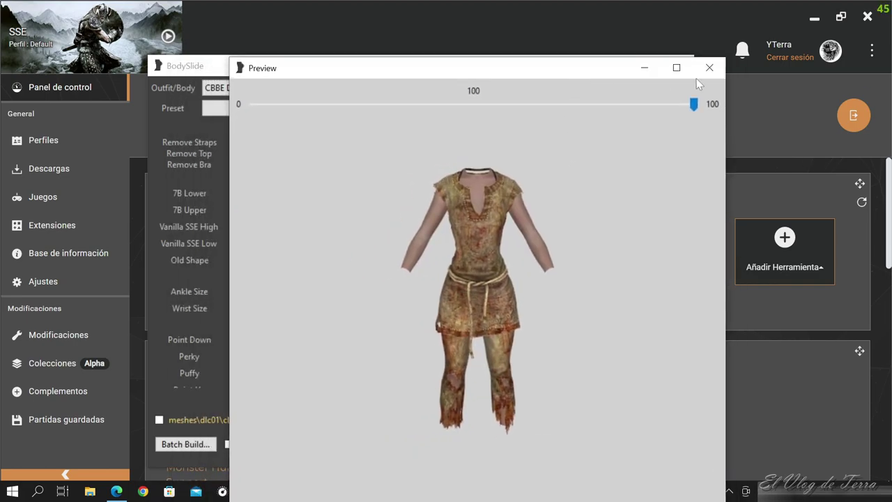
left_click(709, 68)
Select the CBBE Dawnguard - Body - Vamp Robes (Physics) outfit, preview it, and close the preview and BodySlide
left_click(390, 88)
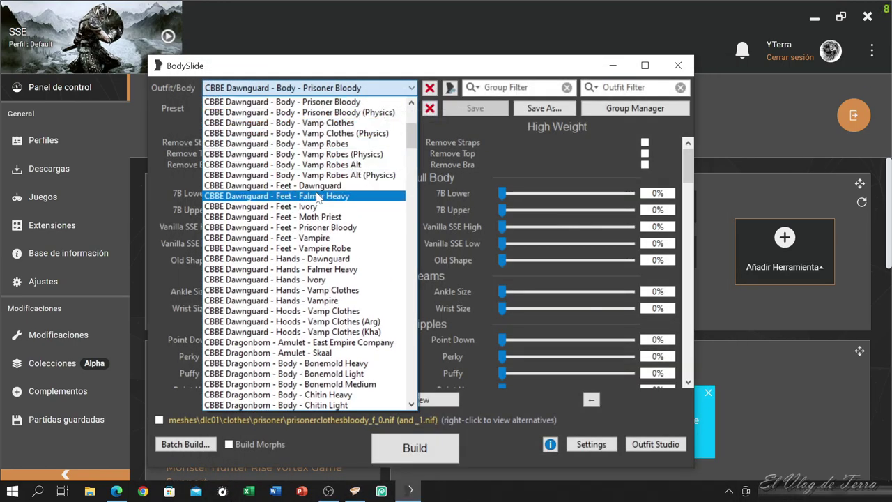
left_click(309, 154)
left_click(446, 401)
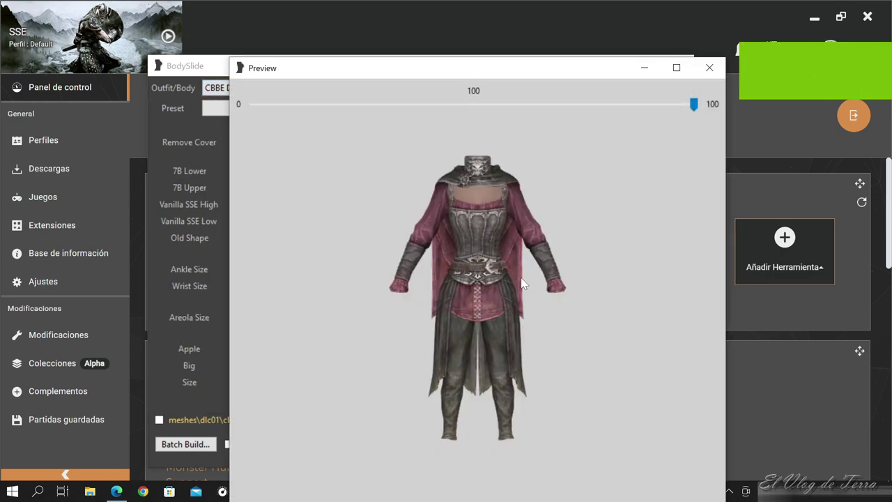
left_click(709, 67)
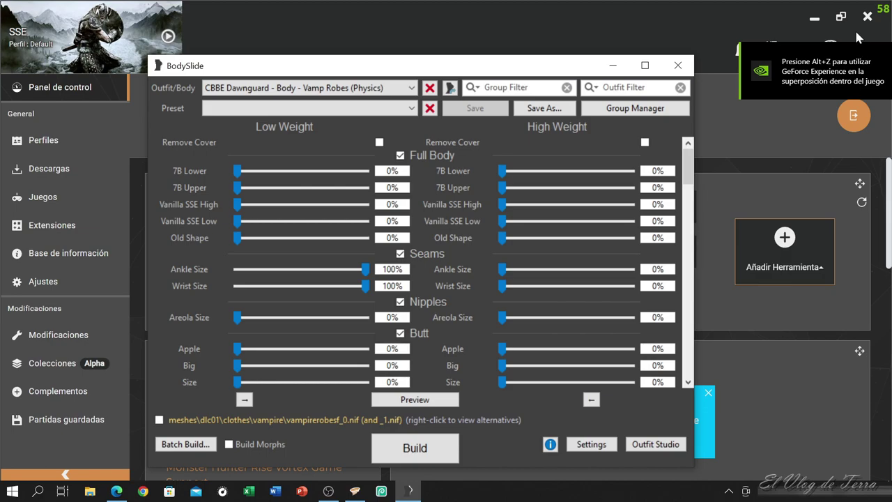
left_click(678, 65)
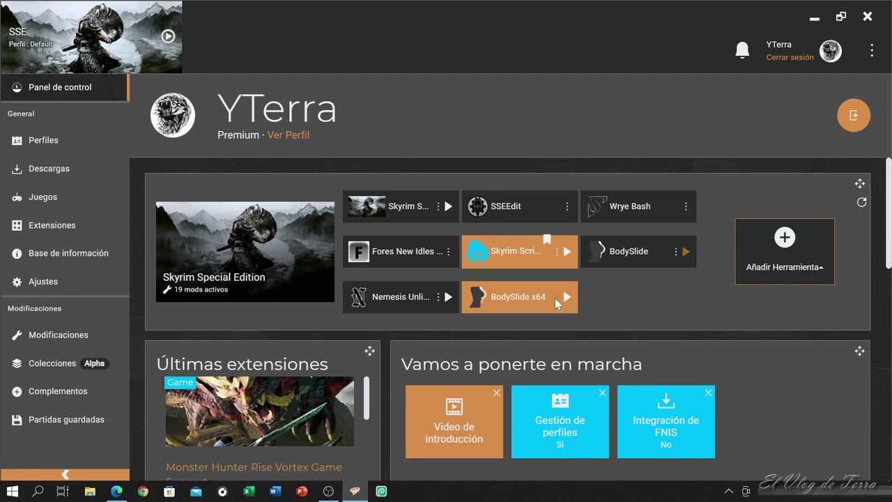
left_click(556, 298)
left_click(601, 295)
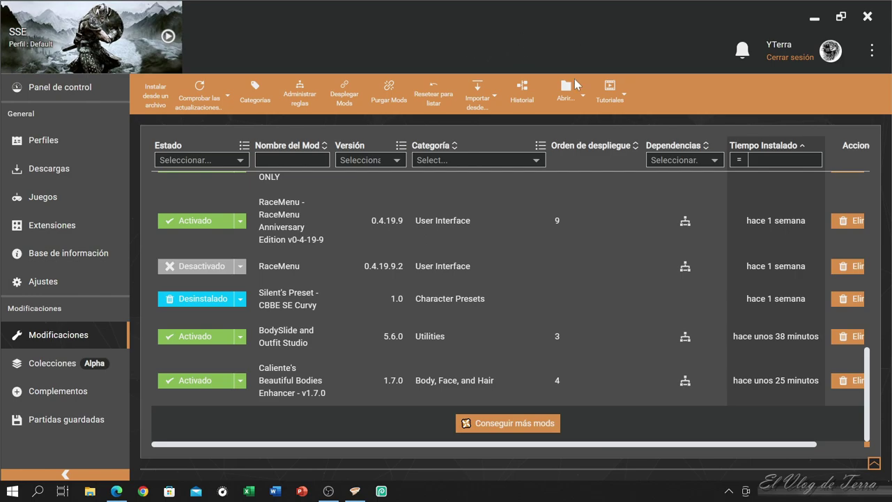
Open the game's root folder from the mods page, run BodySlide x64.exe from Data\CalienteTools\BodySlide, and close BodySlide
left_click(567, 95)
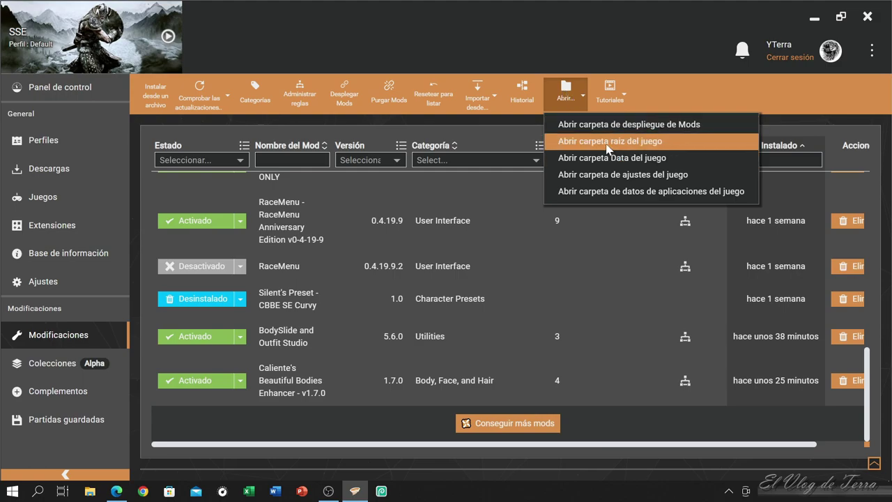
left_click(609, 143)
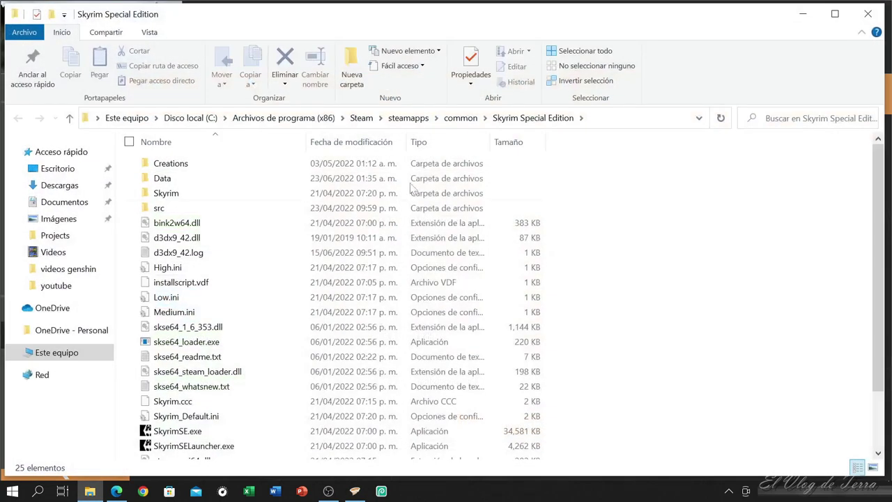
double_click(178, 180)
double_click(185, 178)
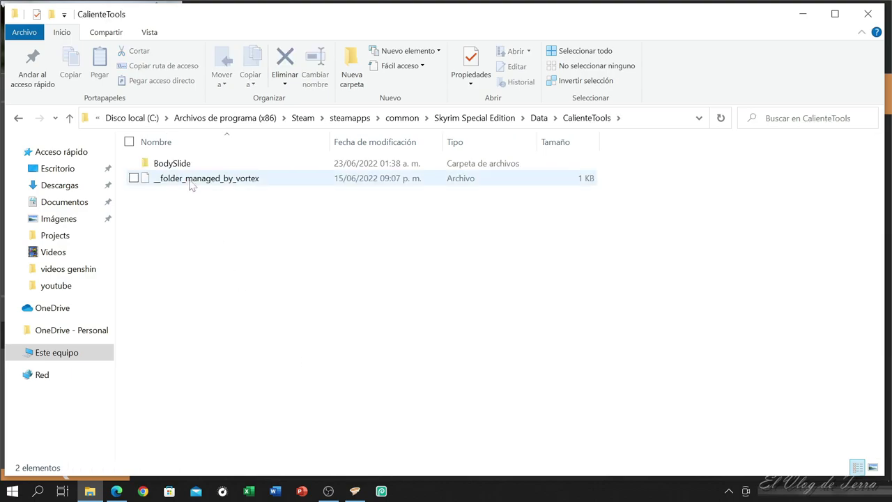
double_click(170, 164)
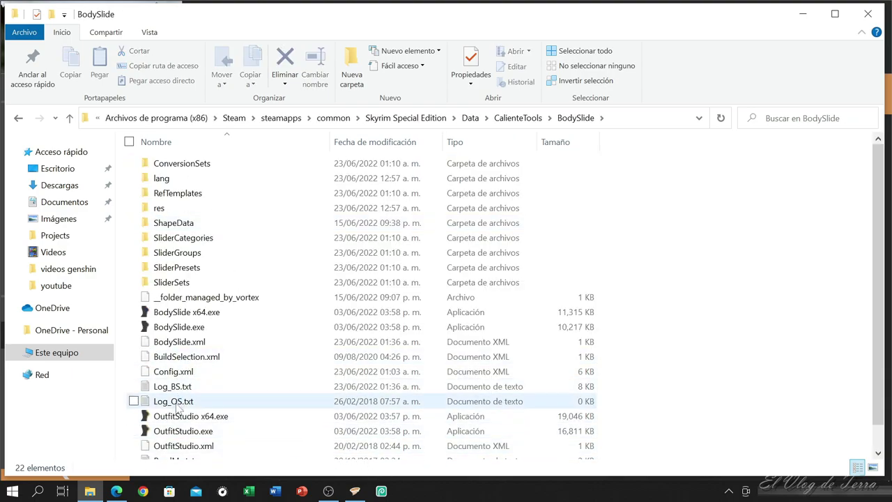
double_click(196, 313)
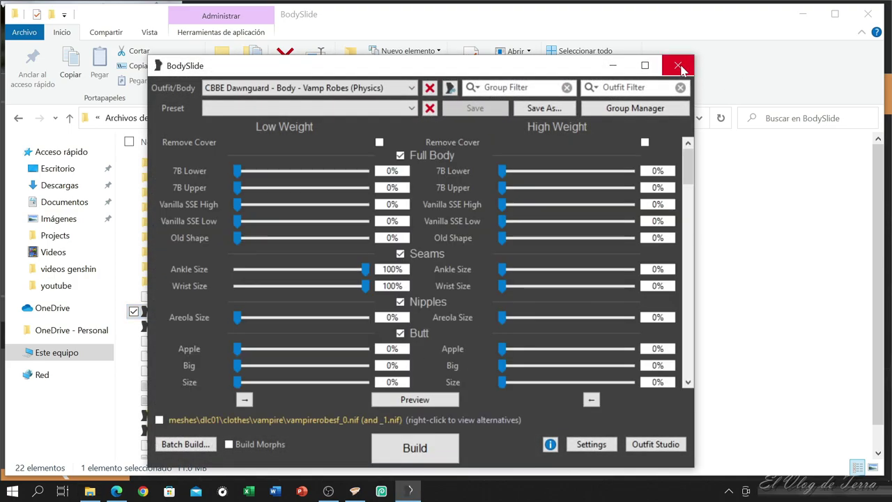
left_click(682, 67)
View the option for sending BodySlide x64.exe to the desktop as a shortcut, and close the folder window
right_click(190, 317)
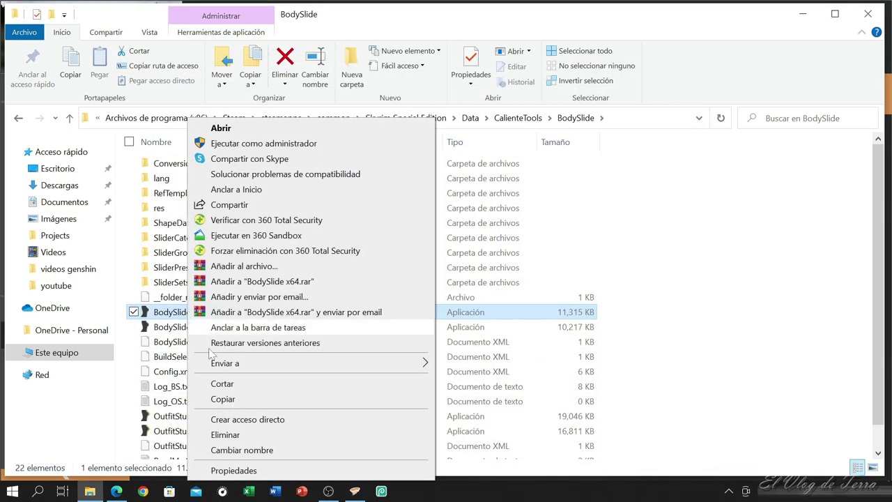
mouse_move(397, 361)
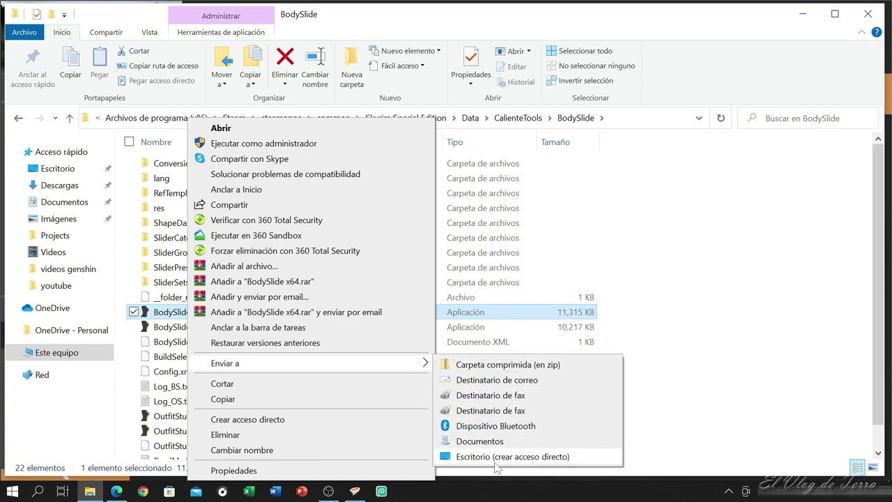
left_click(868, 16)
left_click(562, 106)
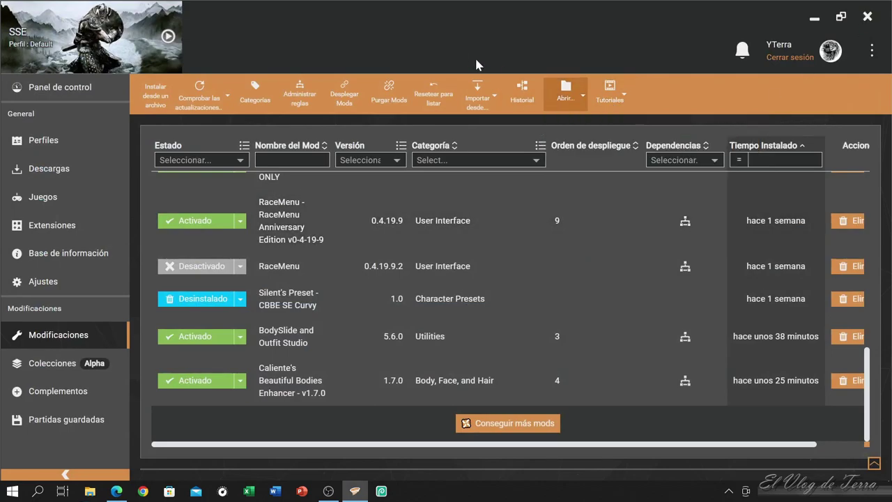